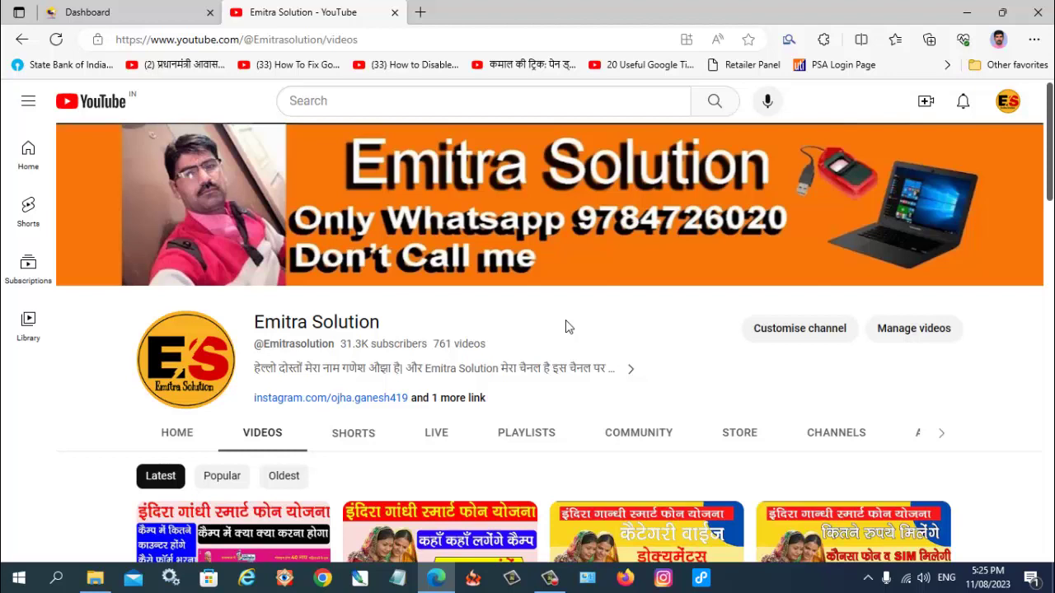
- Switch to the e-Mitra dashboard and open the Bank BC registration form from the Bank-BC services
click(119, 13)
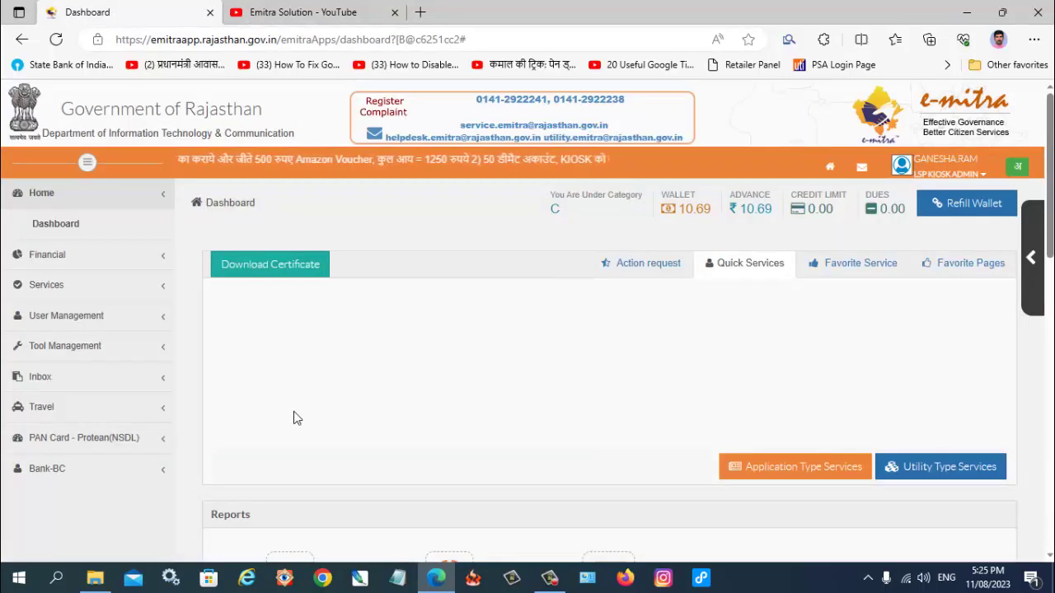
mouse_move(3, 447)
mouse_down()
mouse_move(57, 504)
mouse_move(145, 500)
mouse_up()
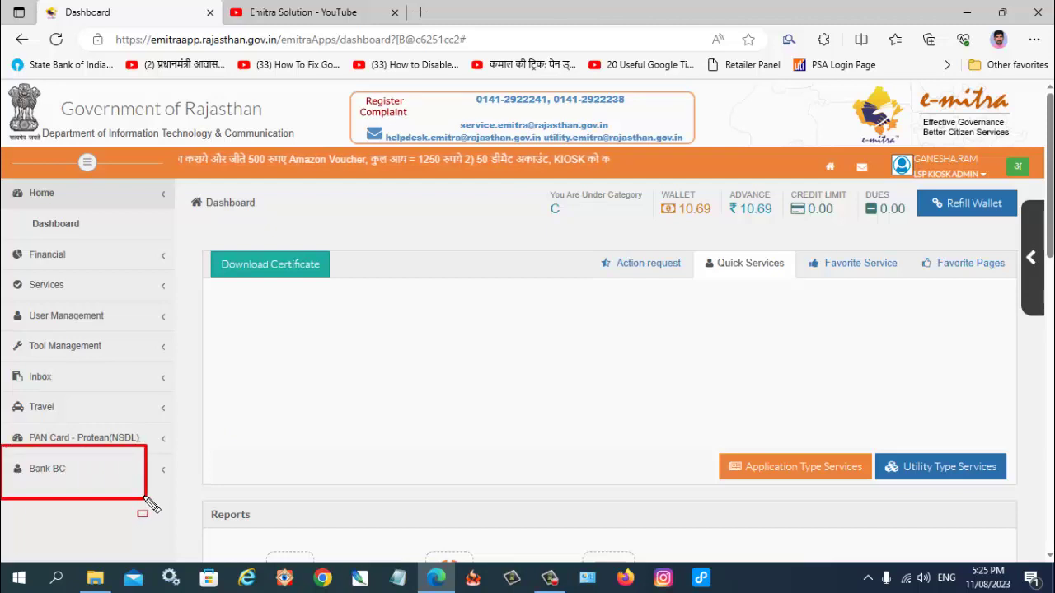
click(64, 471)
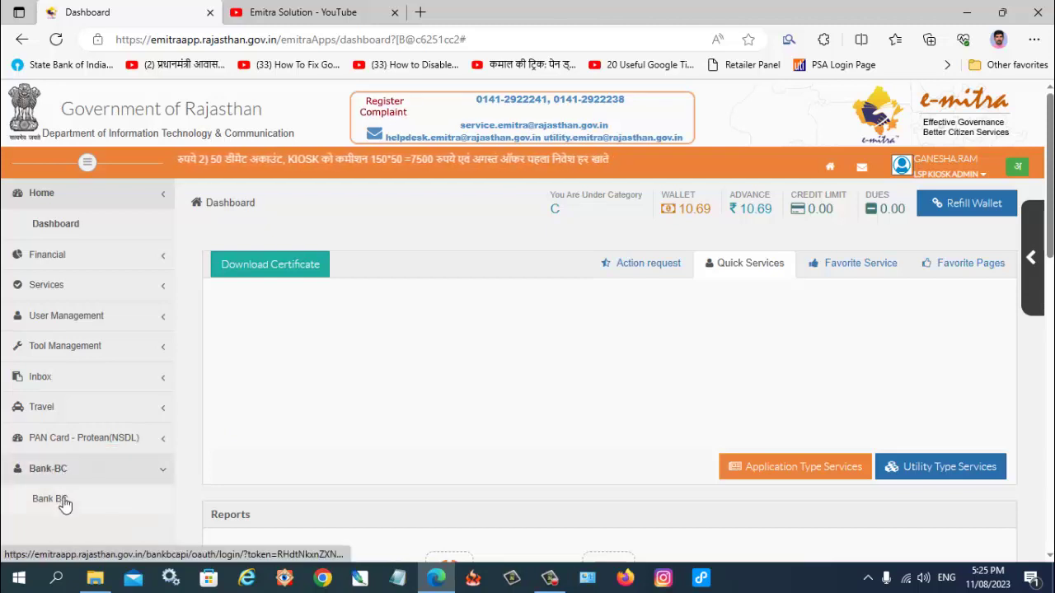
click(64, 502)
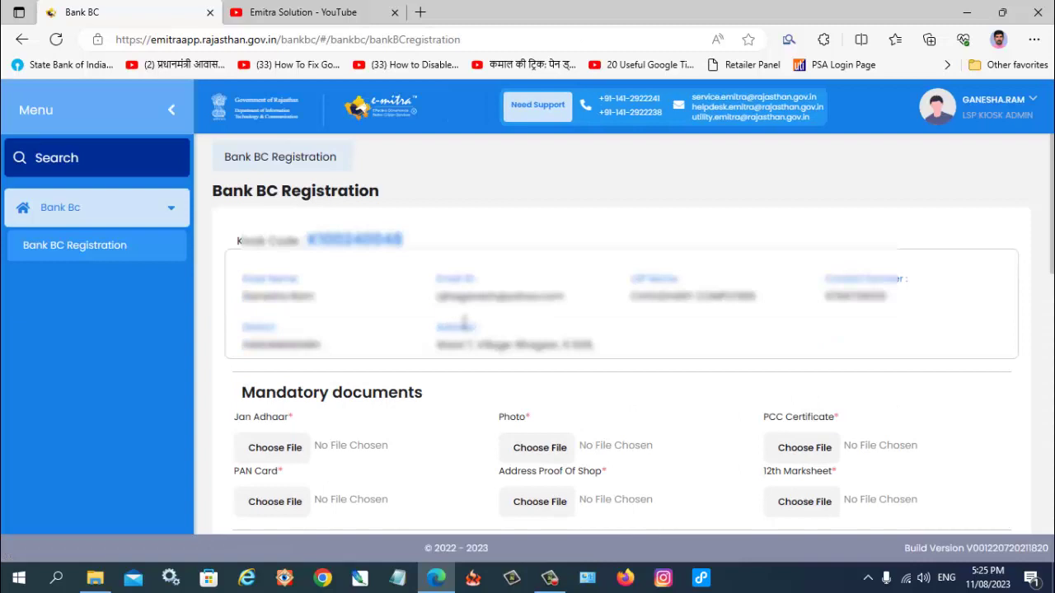
- Review the kiosk code and the prefilled kiosk details at the start of the Bank BC registration form
key(ctrl+shift+d)
mouse_move(211, 211)
mouse_down()
mouse_move(247, 248)
mouse_move(427, 244)
mouse_up()
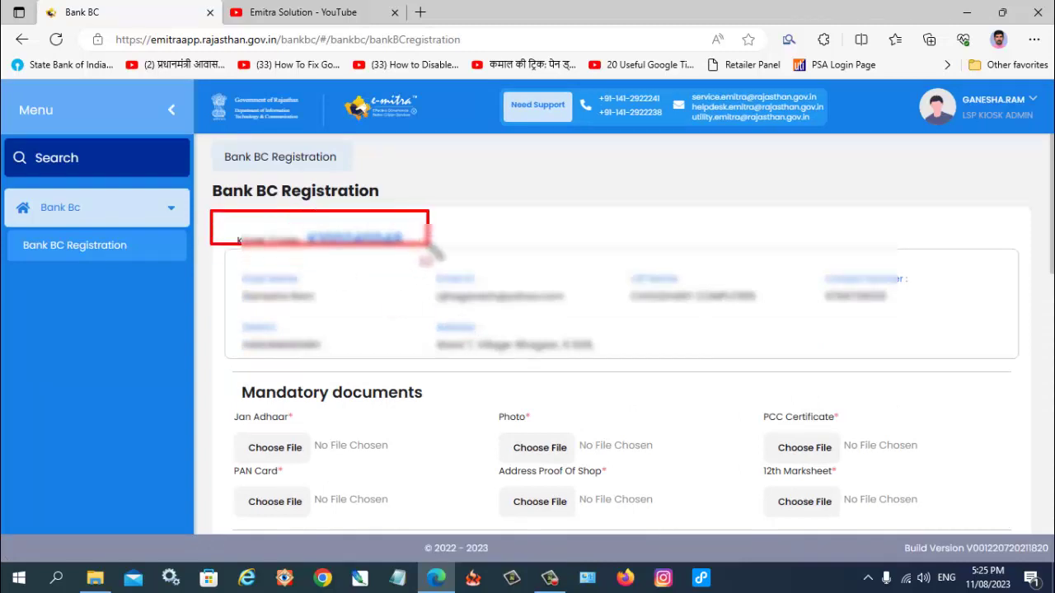
mouse_move(213, 246)
mouse_down()
mouse_move(244, 294)
mouse_move(735, 395)
mouse_move(971, 365)
mouse_up()
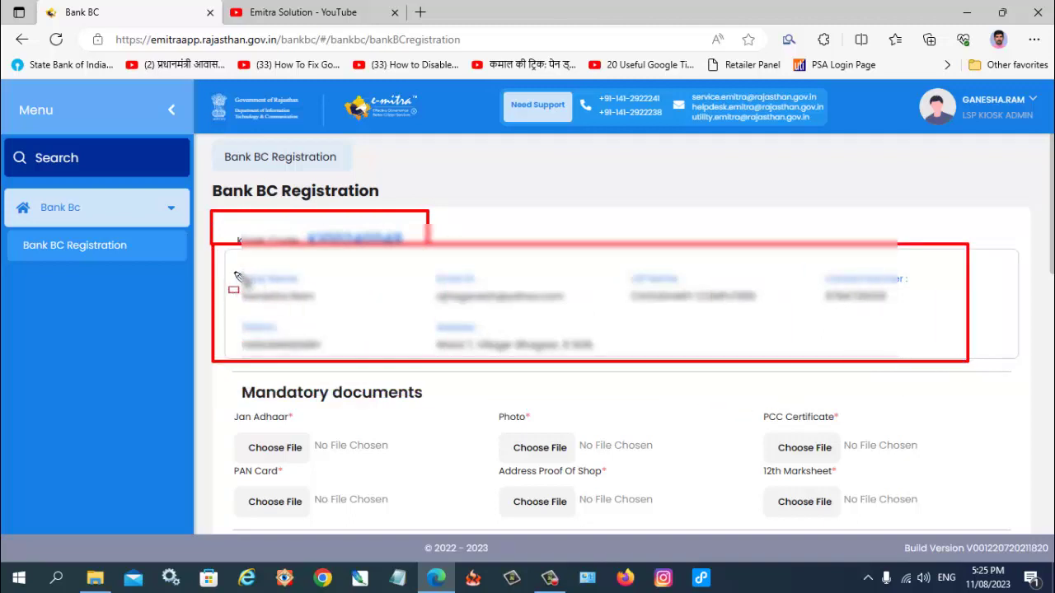
drag(234, 273, 346, 309)
mouse_move(412, 270)
mouse_down()
mouse_move(435, 307)
mouse_move(589, 315)
mouse_up()
mouse_move(609, 263)
mouse_down()
mouse_move(617, 277)
mouse_move(763, 322)
mouse_move(776, 315)
mouse_up()
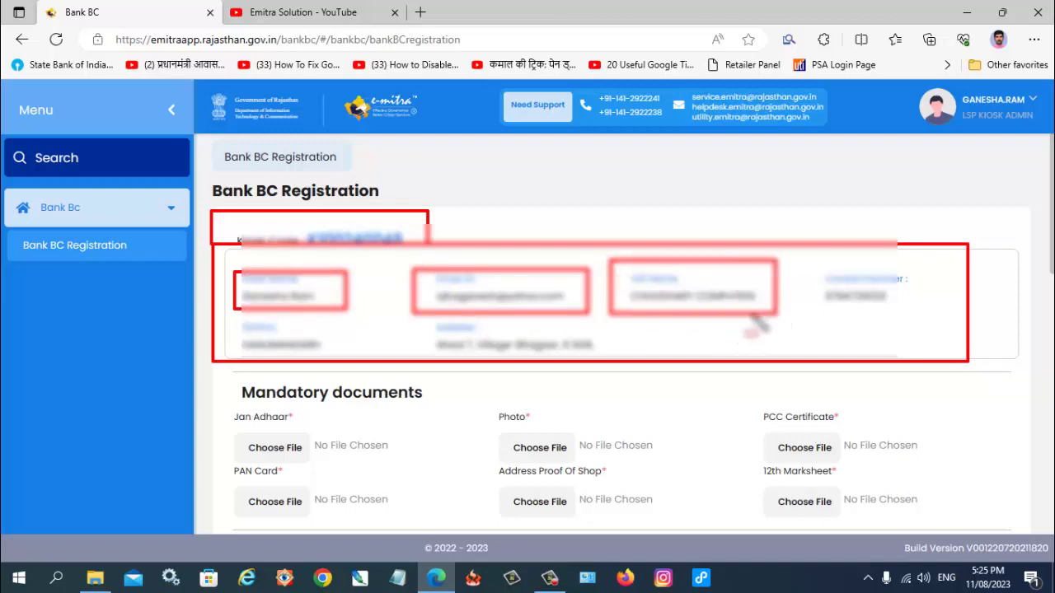
mouse_move(813, 254)
mouse_down()
mouse_move(917, 349)
mouse_move(944, 345)
mouse_up()
- Examine the mandatory document uploads: Jan Adhaar, Photo, PCC Certificate, PAN Card, Address Proof Of Shop and 12th Marksheet
drag(228, 376, 478, 422)
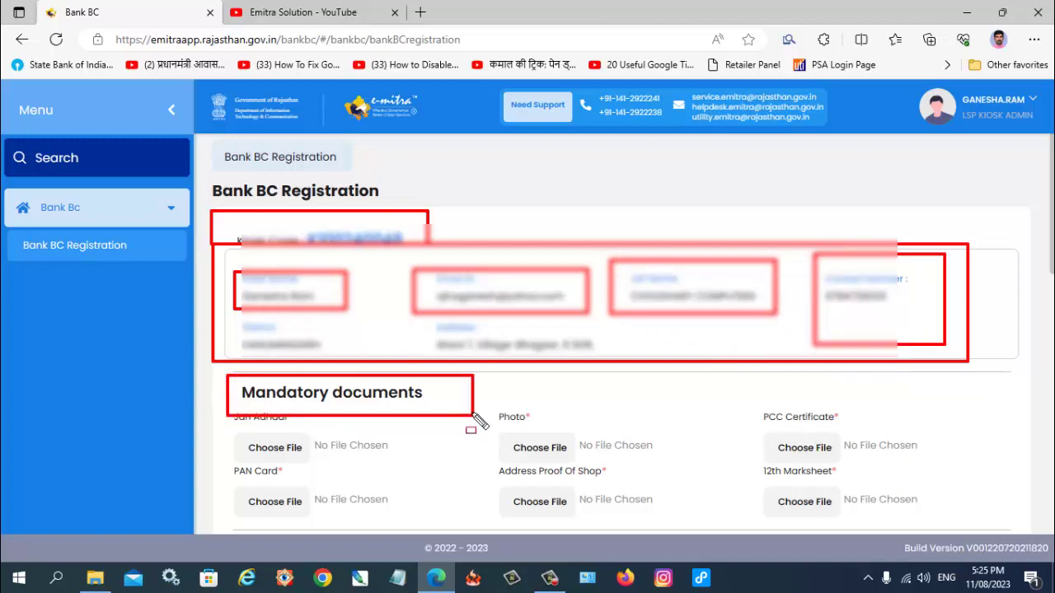
scroll(478, 422, down, 3)
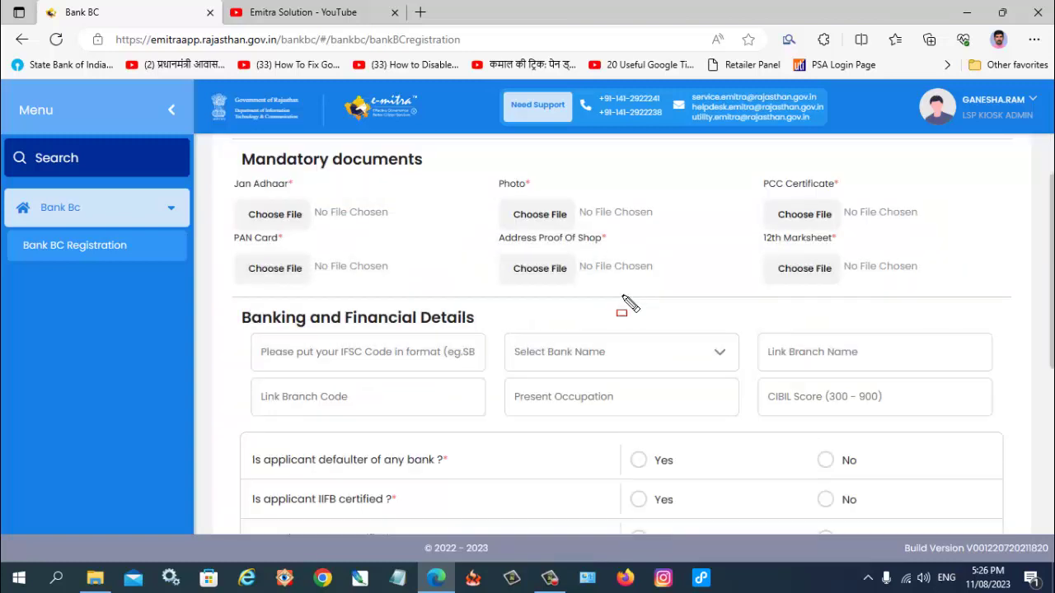
mouse_move(221, 172)
mouse_down()
mouse_move(299, 224)
mouse_move(402, 232)
mouse_up()
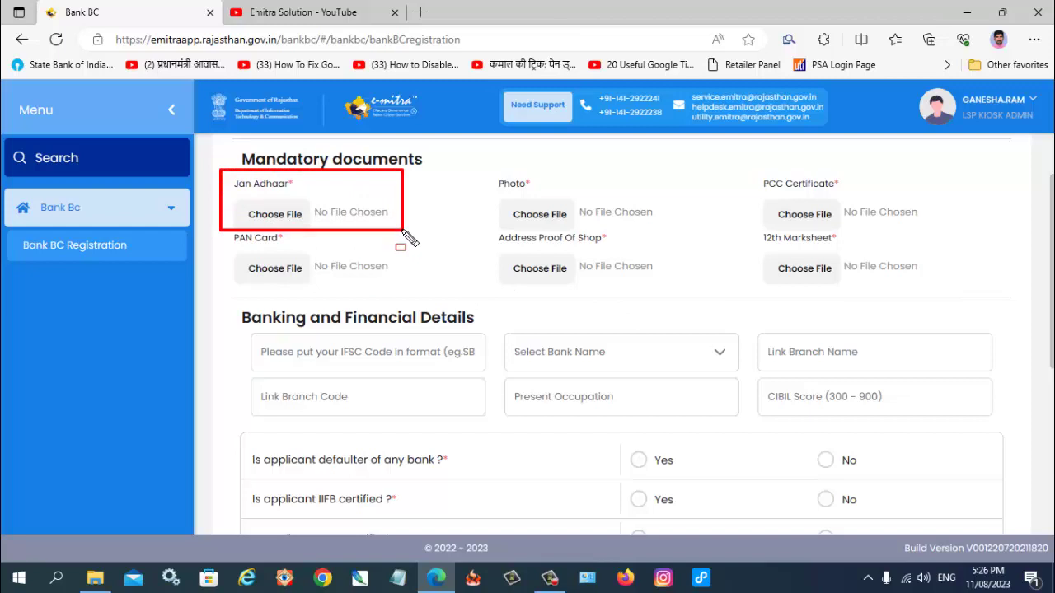
drag(233, 199, 348, 231)
mouse_move(477, 168)
mouse_down()
mouse_move(510, 208)
mouse_move(602, 236)
mouse_move(674, 230)
mouse_up()
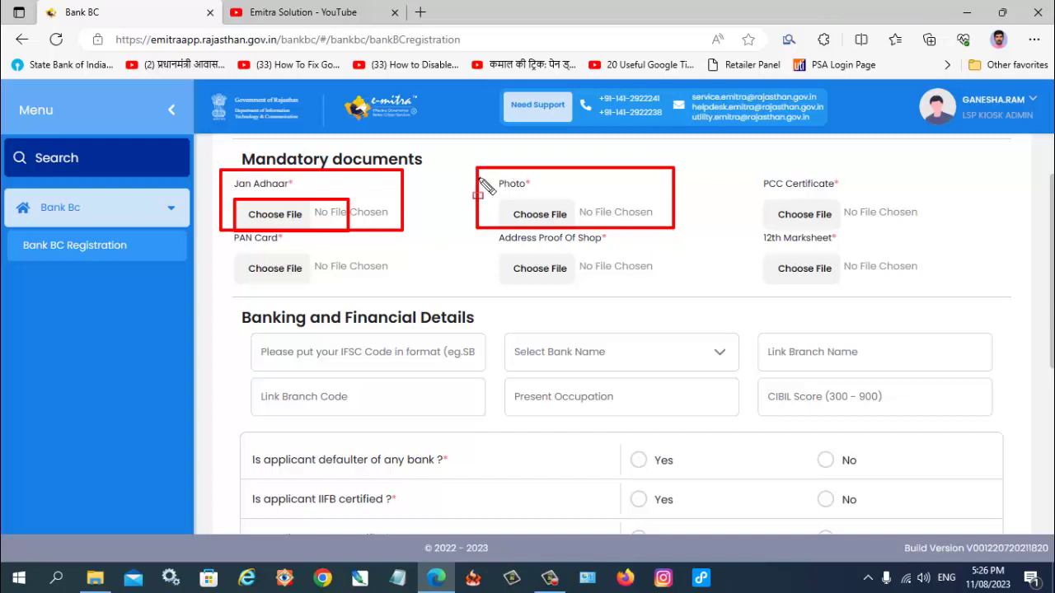
mouse_move(475, 168)
mouse_down()
mouse_move(618, 239)
mouse_move(673, 230)
mouse_up()
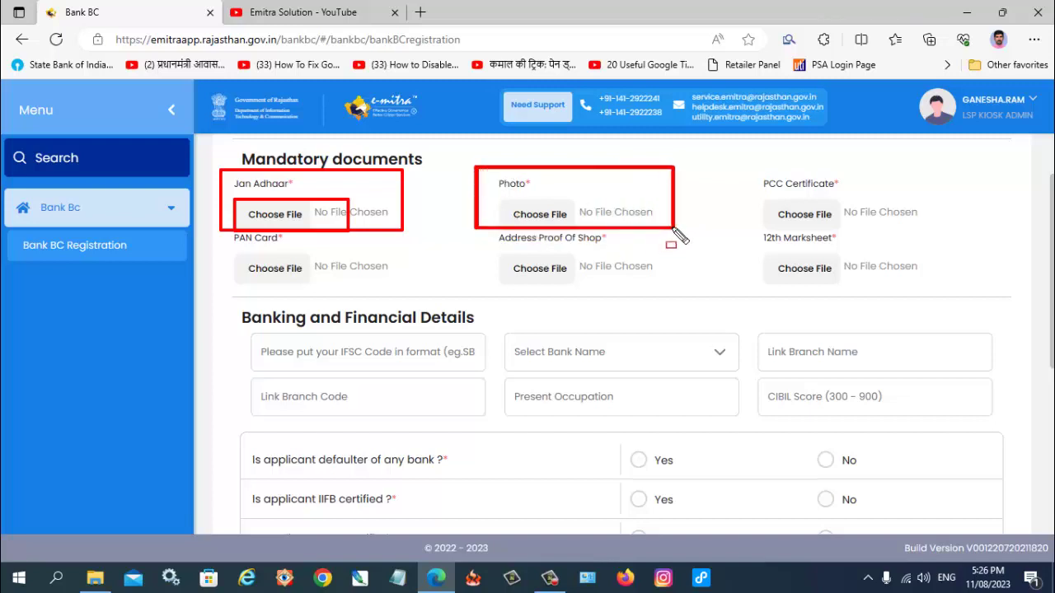
mouse_move(746, 165)
mouse_down()
mouse_move(768, 193)
mouse_move(853, 224)
mouse_move(934, 229)
mouse_up()
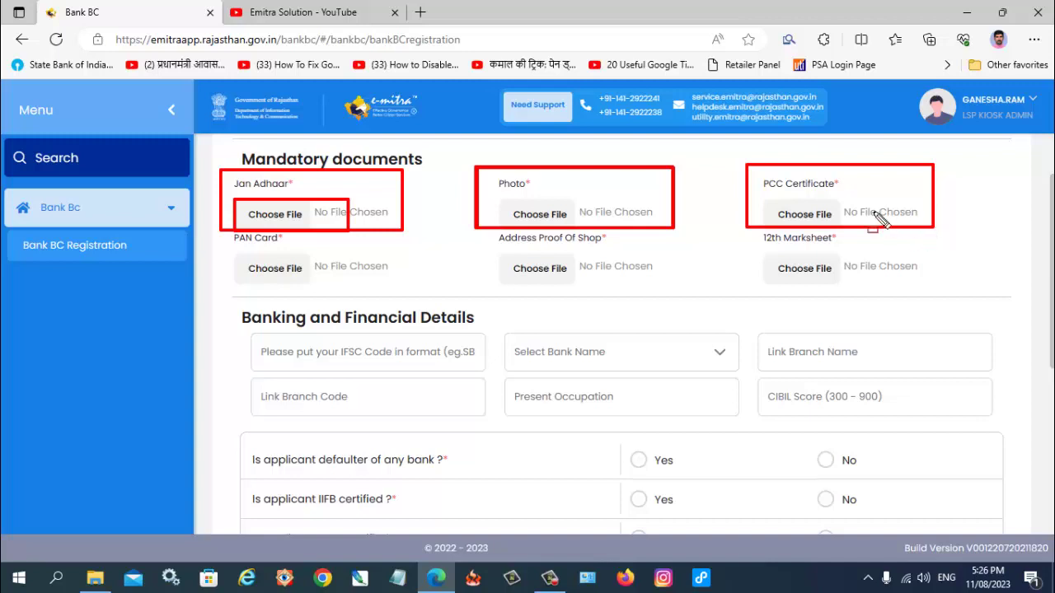
mouse_move(211, 232)
mouse_down()
mouse_move(288, 277)
mouse_move(442, 281)
mouse_move(403, 278)
mouse_up()
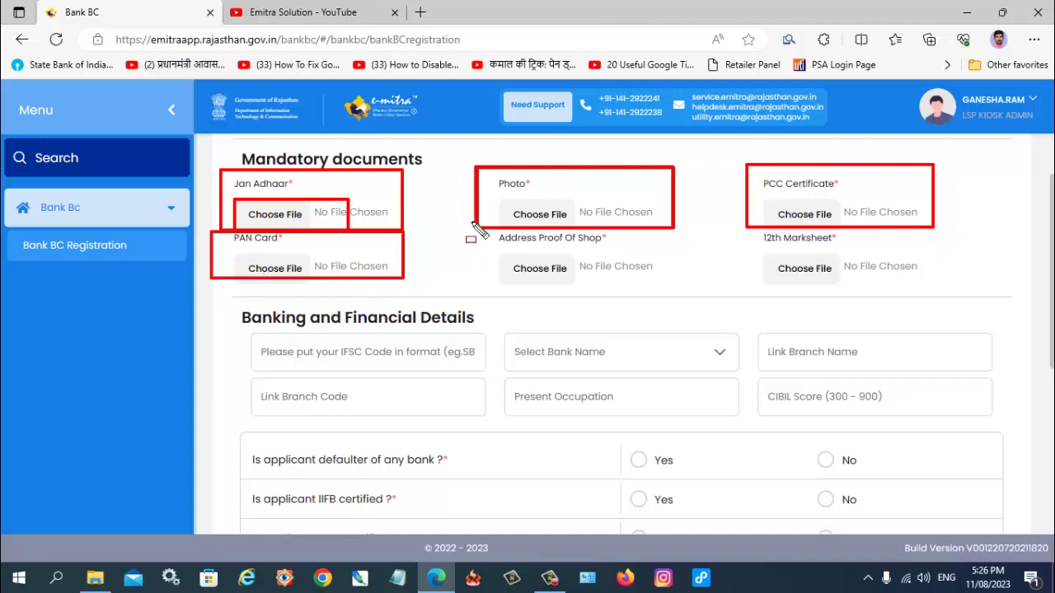
mouse_move(473, 221)
mouse_down()
mouse_move(558, 278)
mouse_move(674, 278)
mouse_up()
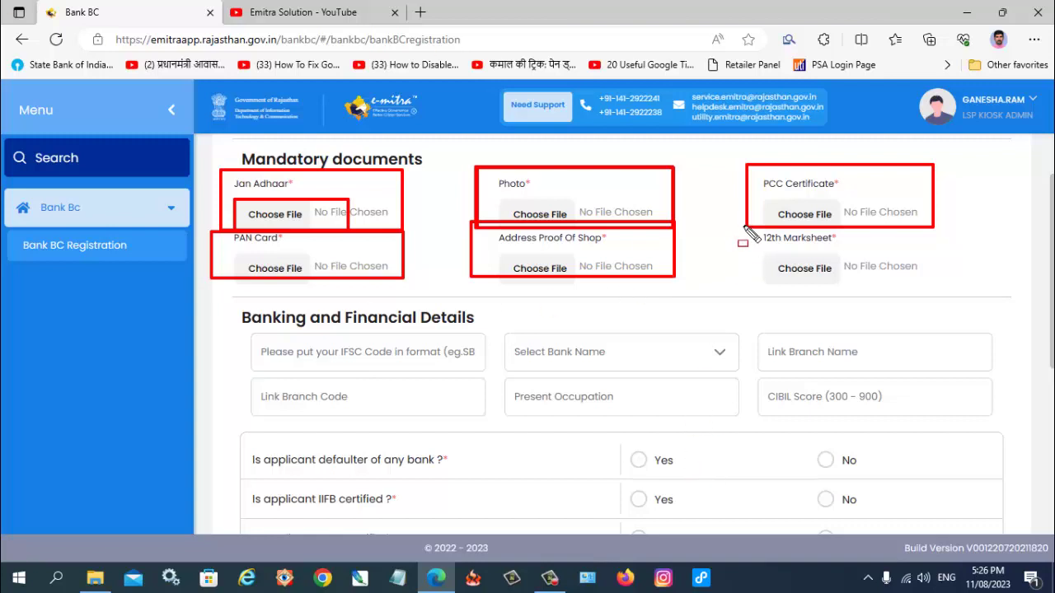
mouse_move(743, 228)
mouse_down()
mouse_move(761, 252)
mouse_move(897, 287)
mouse_move(963, 284)
mouse_move(936, 287)
mouse_up()
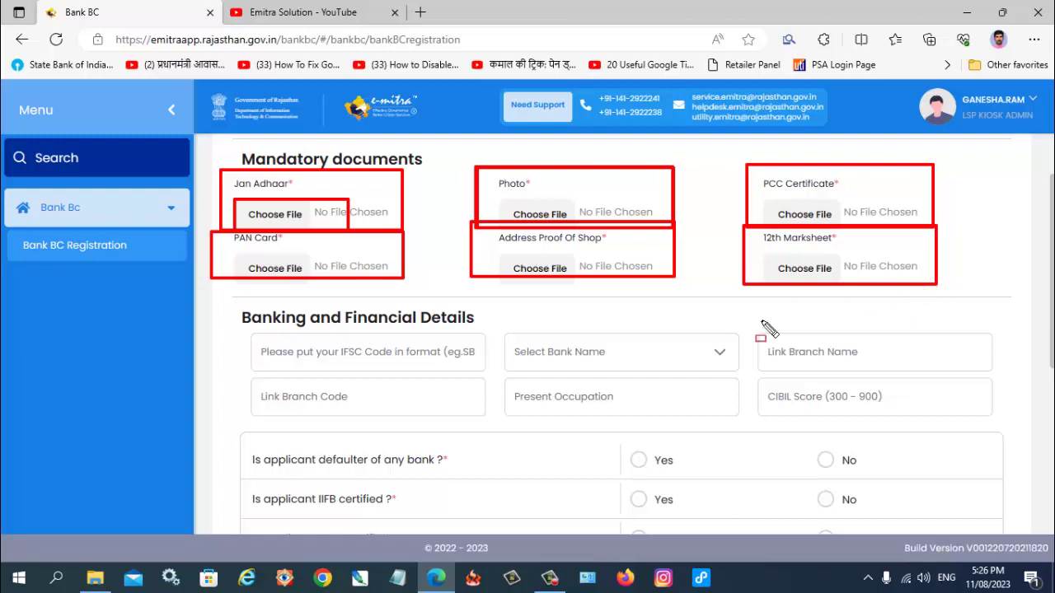
- Examine the Banking and Financial Details section, including the IFSC code field and the selectable bank names
mouse_move(225, 303)
mouse_down()
mouse_move(307, 372)
mouse_move(833, 425)
mouse_move(929, 426)
mouse_move(926, 418)
mouse_up()
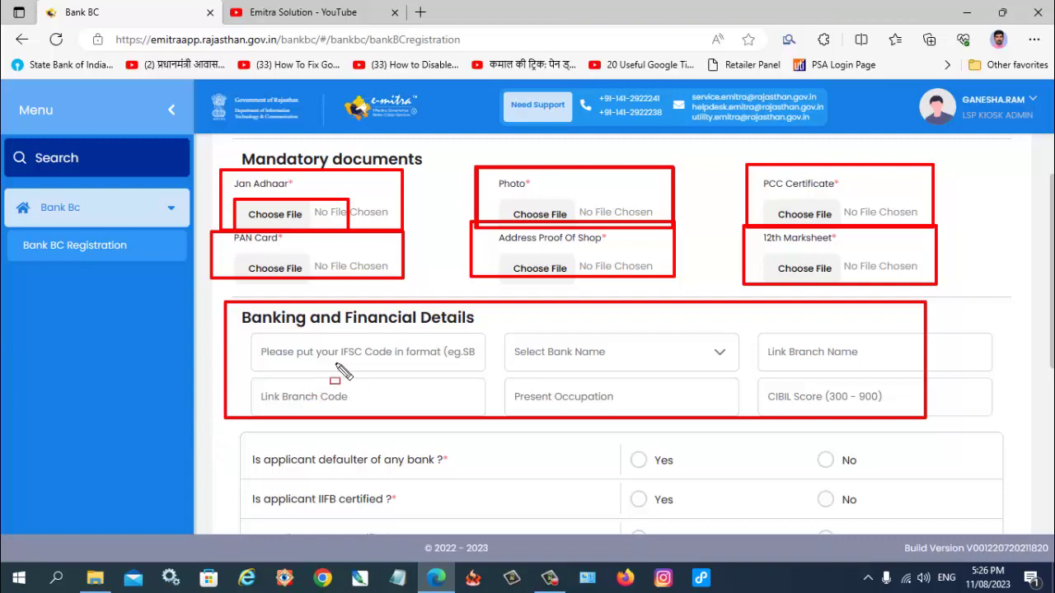
mouse_move(241, 332)
mouse_down()
mouse_move(412, 387)
mouse_move(486, 374)
mouse_up()
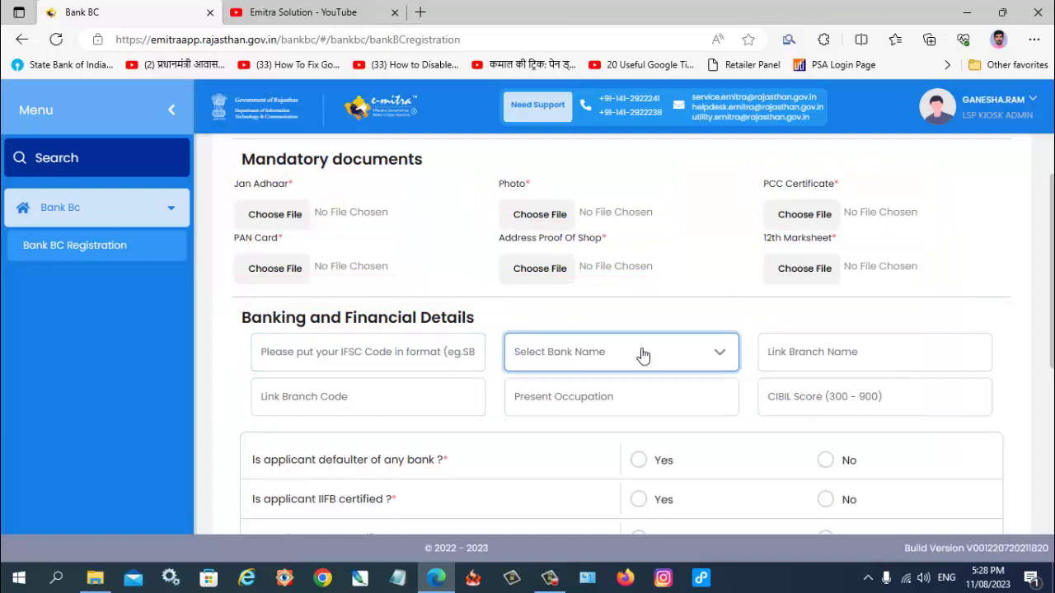
click(722, 360)
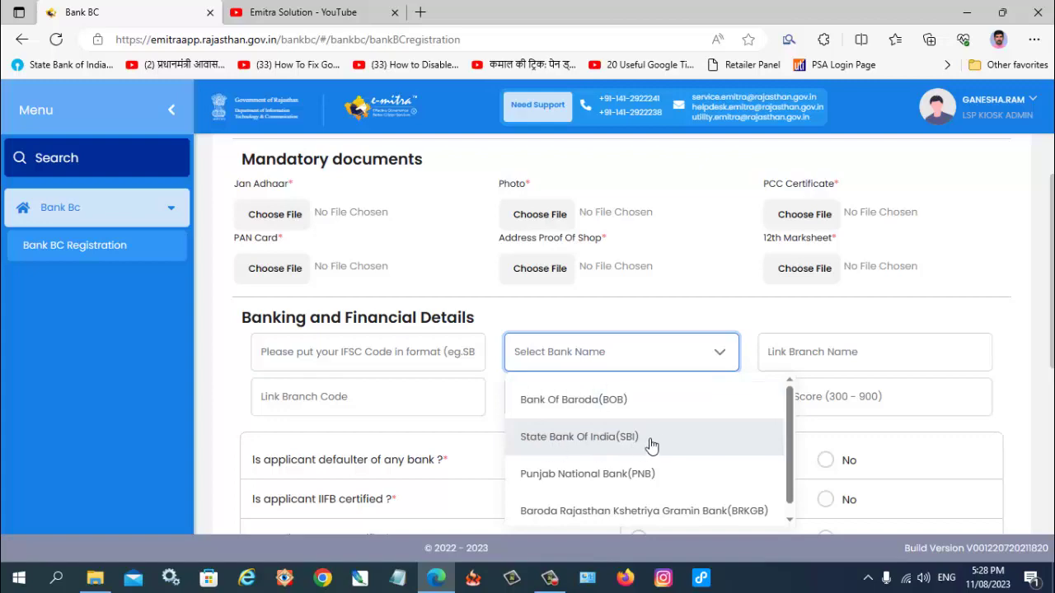
scroll(651, 437, down, 2)
scroll(622, 466, down, 3)
scroll(621, 467, up, 2)
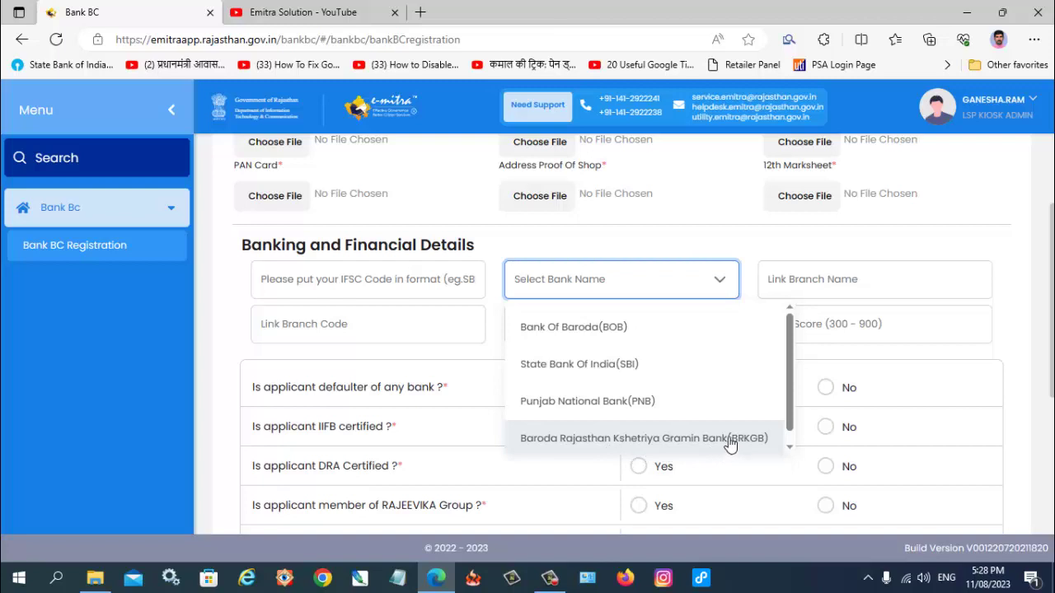
scroll(685, 392, down, 1)
scroll(683, 392, up, 1)
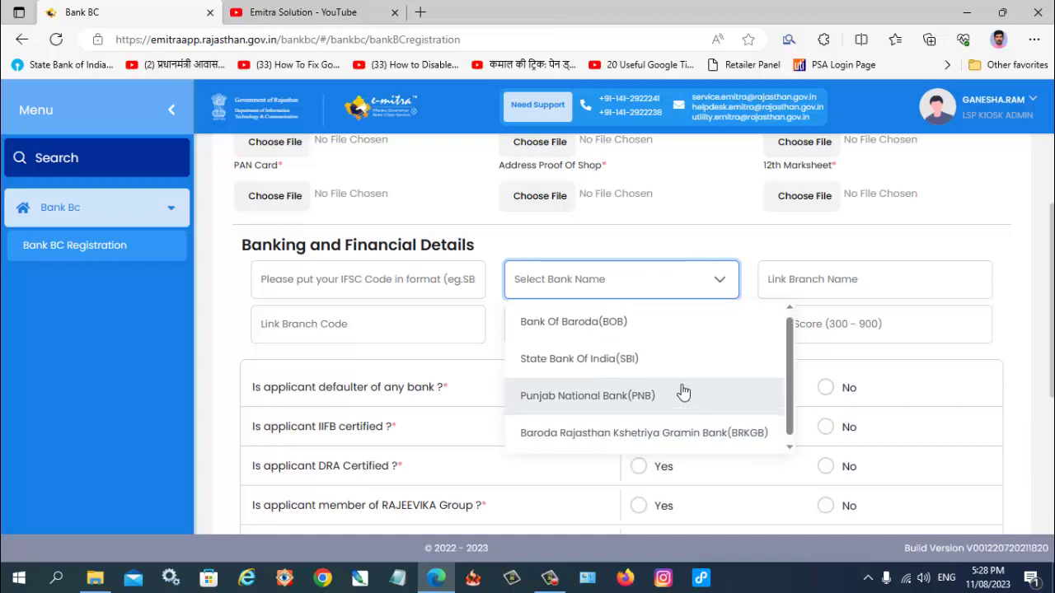
scroll(683, 391, down, 1)
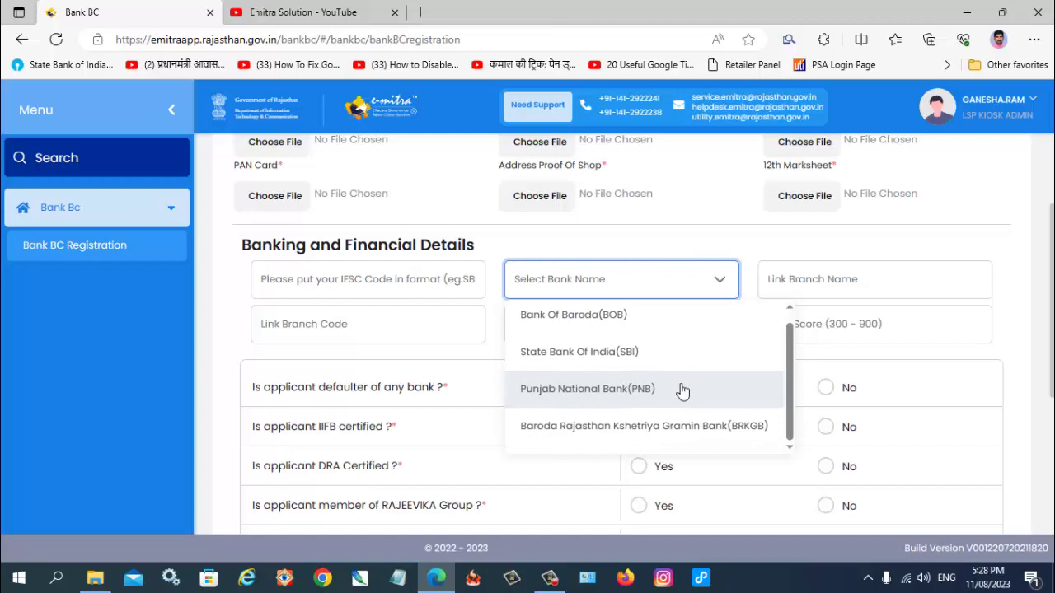
click(636, 245)
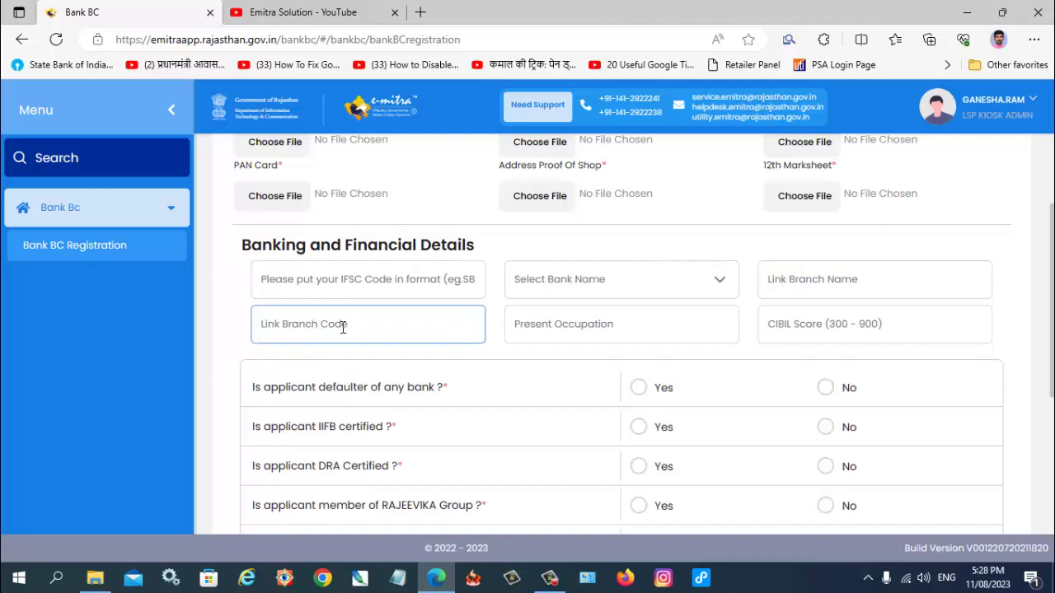
- Examine the Link Branch Code, IFSC Code, Present Occupation and CIBIL Score fields in the banking details
drag(248, 304, 294, 343)
drag(442, 345, 464, 344)
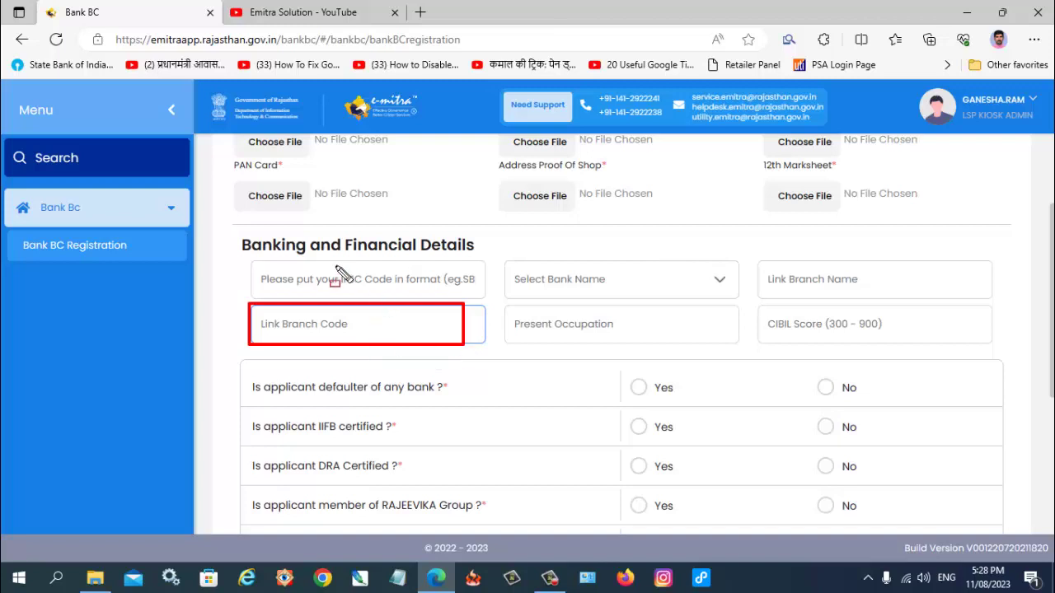
drag(338, 266, 454, 301)
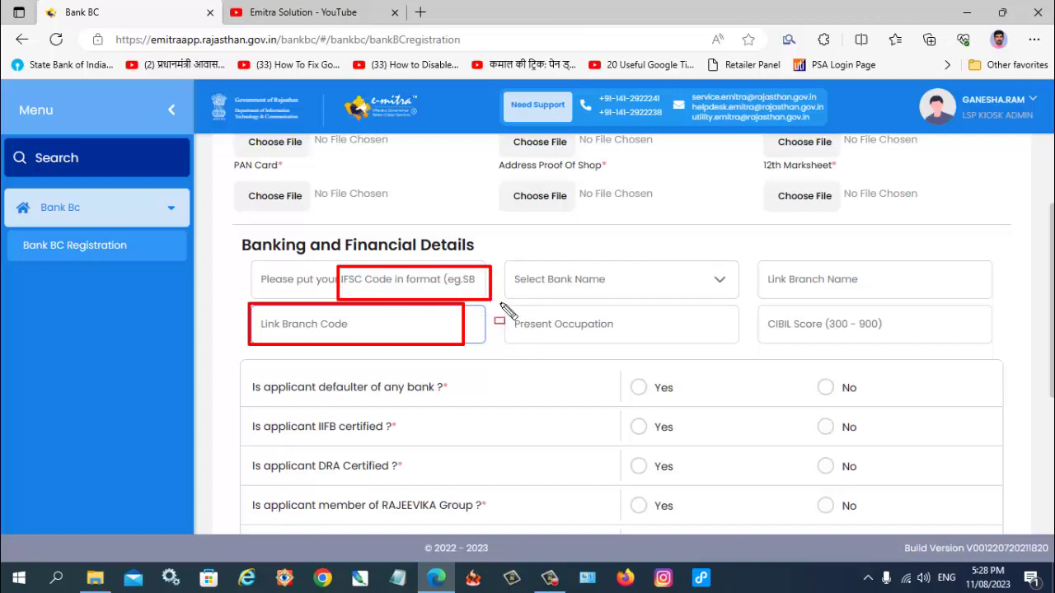
mouse_move(500, 303)
mouse_down()
mouse_move(687, 362)
mouse_move(711, 356)
mouse_up()
key(Escape)
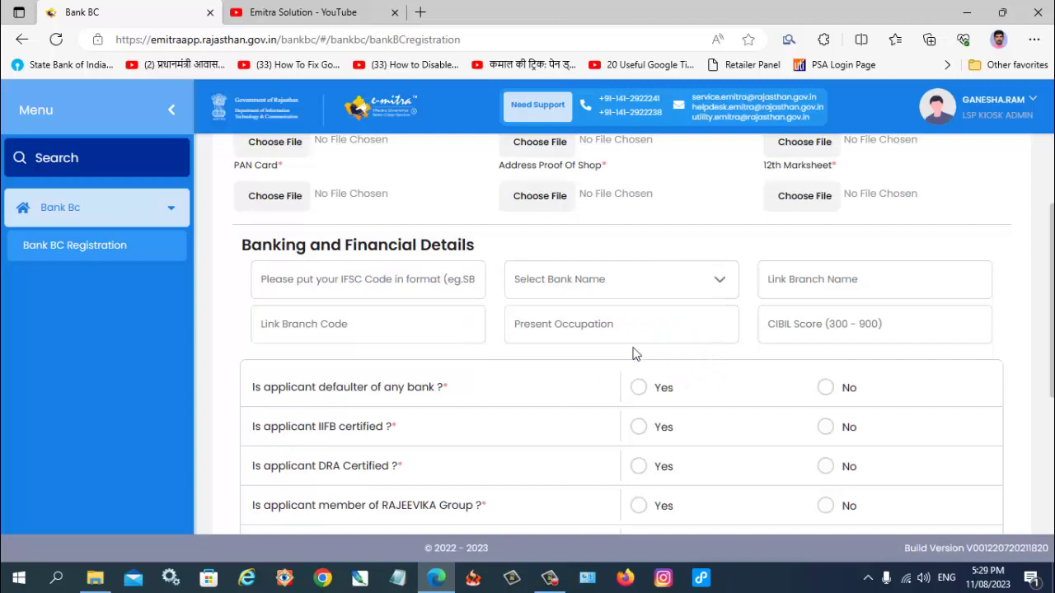
click(594, 325)
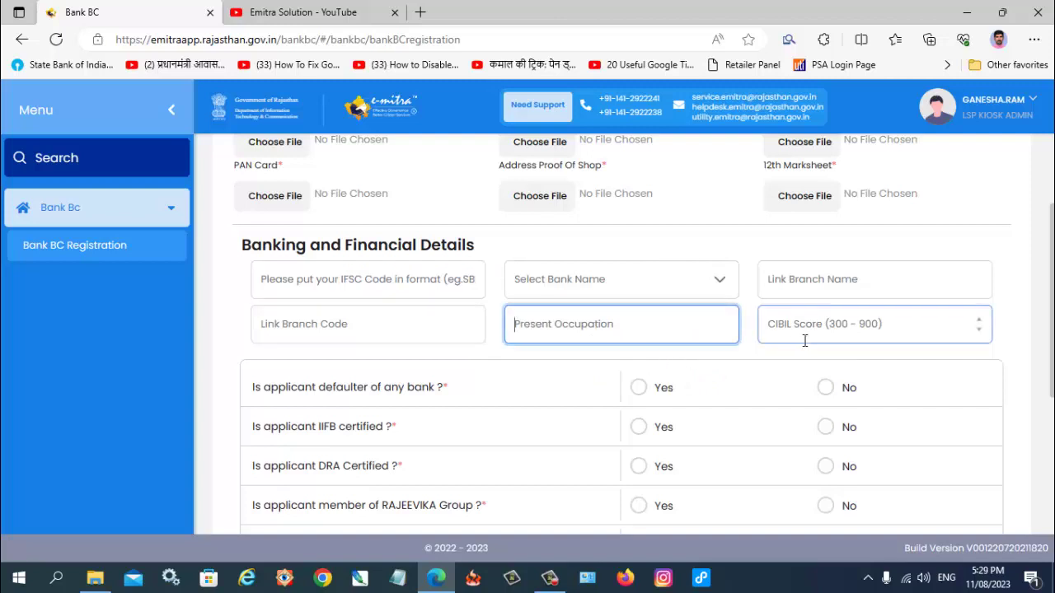
key(ctrl+shift+d)
mouse_move(745, 296)
mouse_down()
mouse_move(818, 331)
mouse_move(915, 341)
mouse_up()
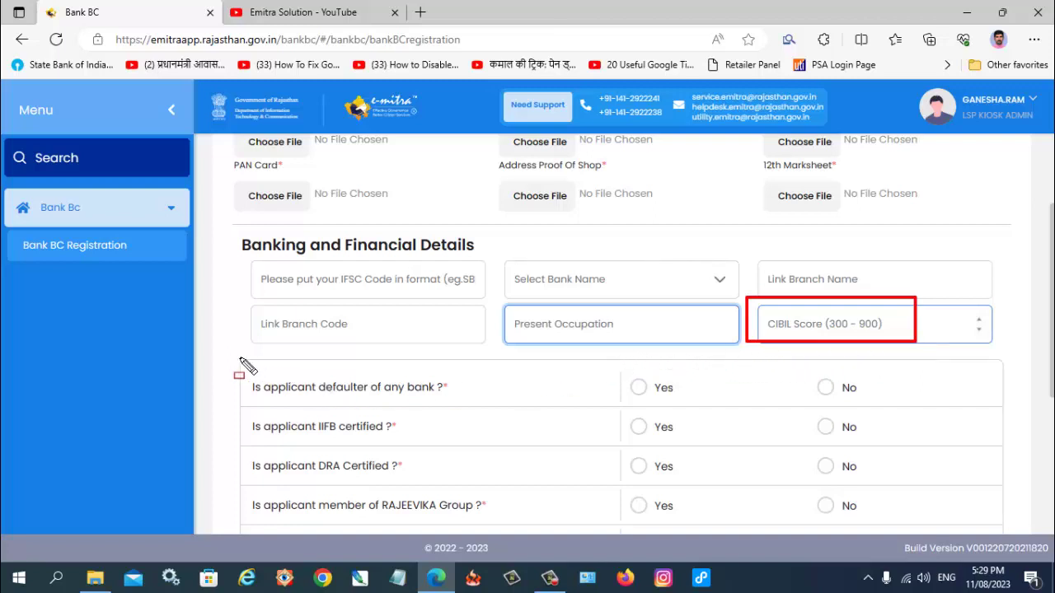
- Examine the applicant's yes/no questions, especially the bank defaulter question and its answer options
mouse_move(239, 358)
mouse_down()
mouse_move(320, 502)
mouse_move(946, 521)
mouse_up()
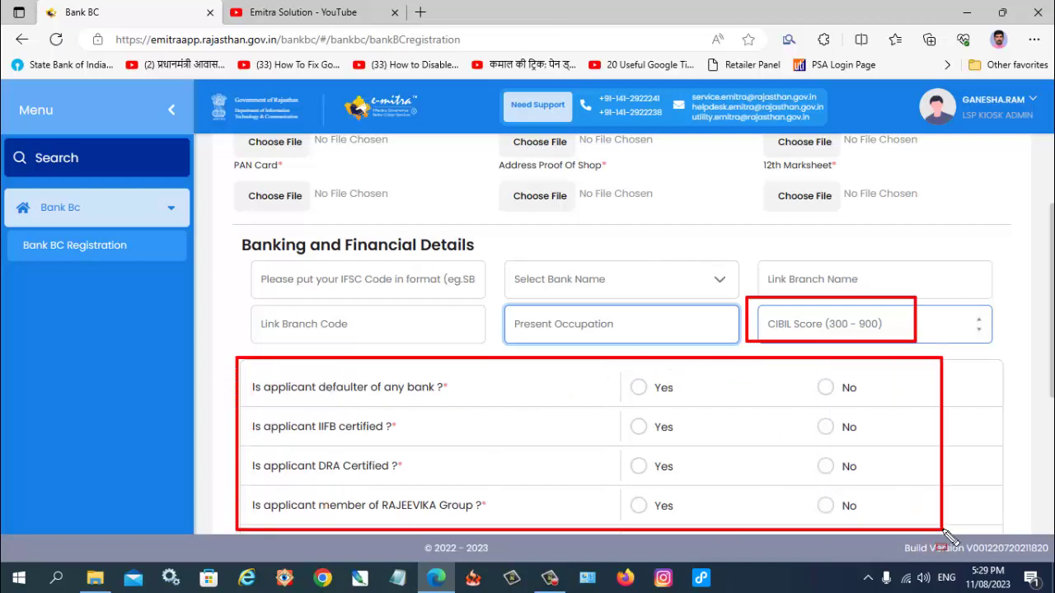
key(Escape)
scroll(632, 387, down, 2)
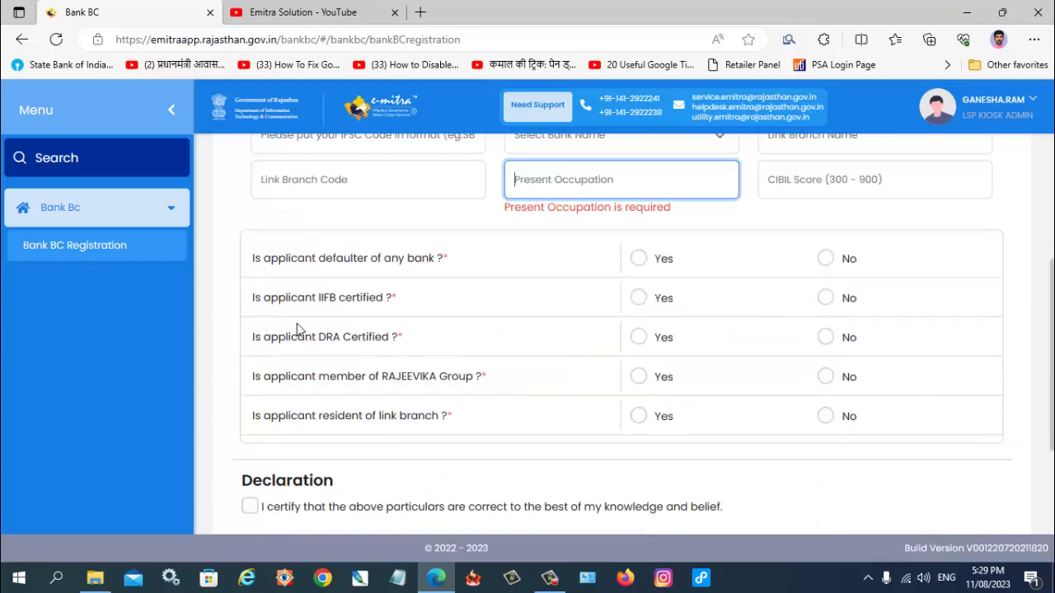
key(ctrl+shift+d)
mouse_move(228, 232)
mouse_down()
mouse_move(252, 260)
mouse_move(449, 284)
mouse_move(624, 282)
mouse_move(602, 282)
mouse_move(614, 282)
mouse_up()
drag(619, 240, 667, 269)
drag(800, 232, 865, 269)
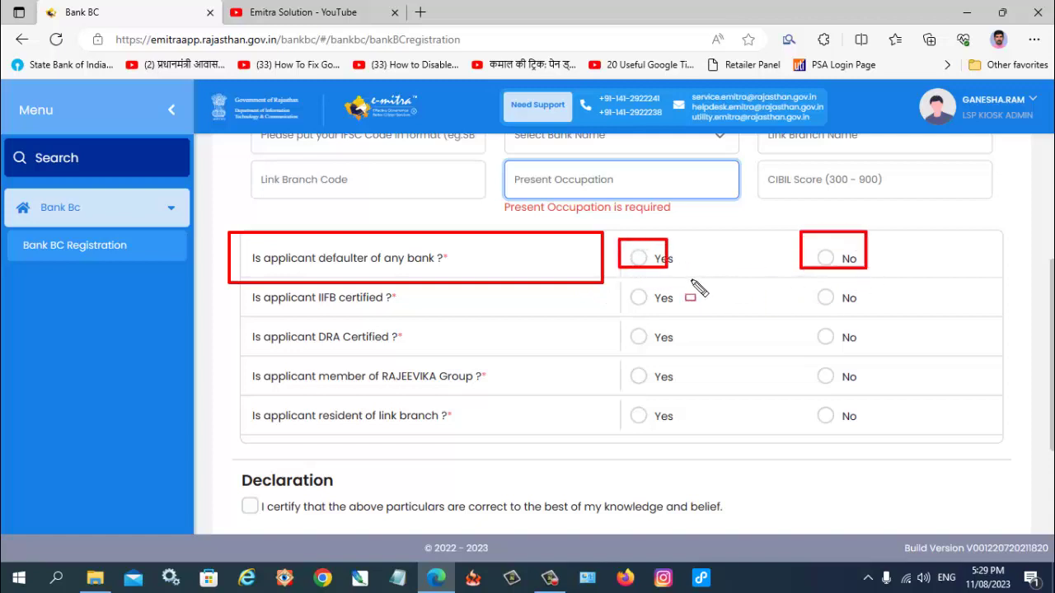
key(Escape)
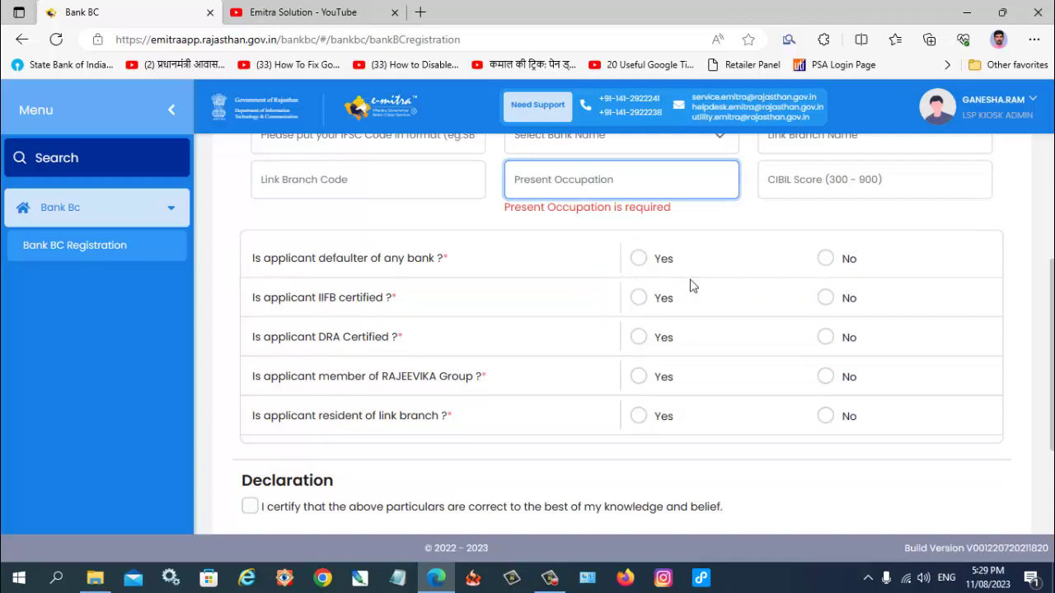
- Answer No to the bank defaulter question, then try Yes for IIFB certified and set that answer to No
click(825, 263)
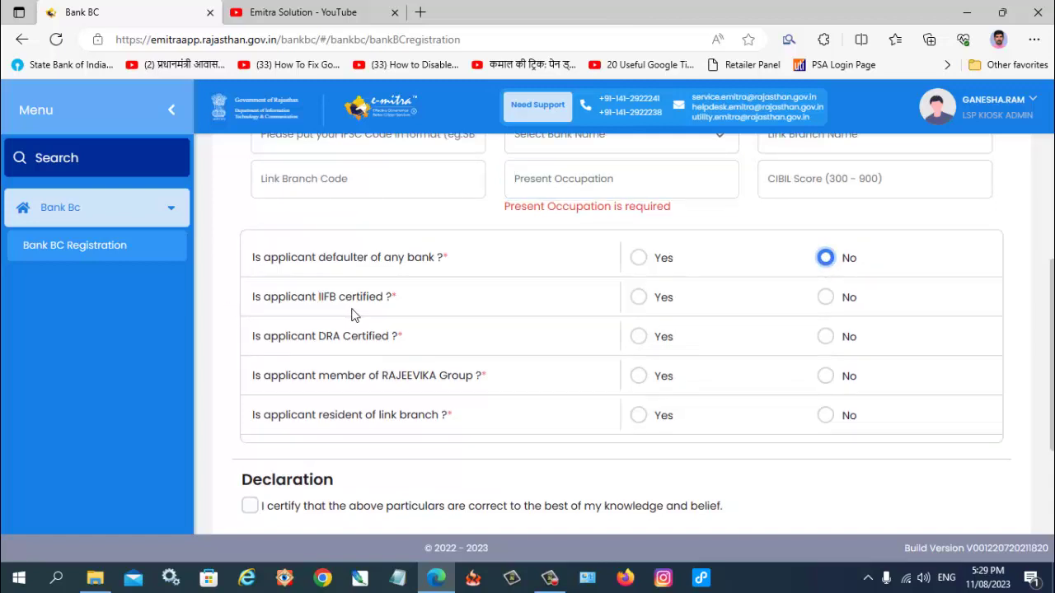
click(640, 298)
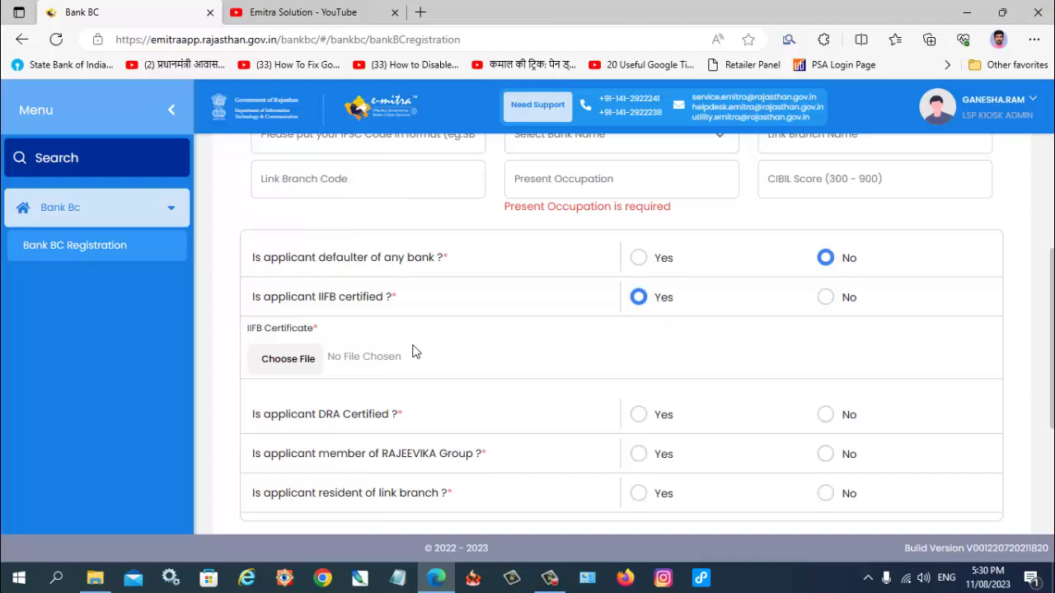
click(826, 300)
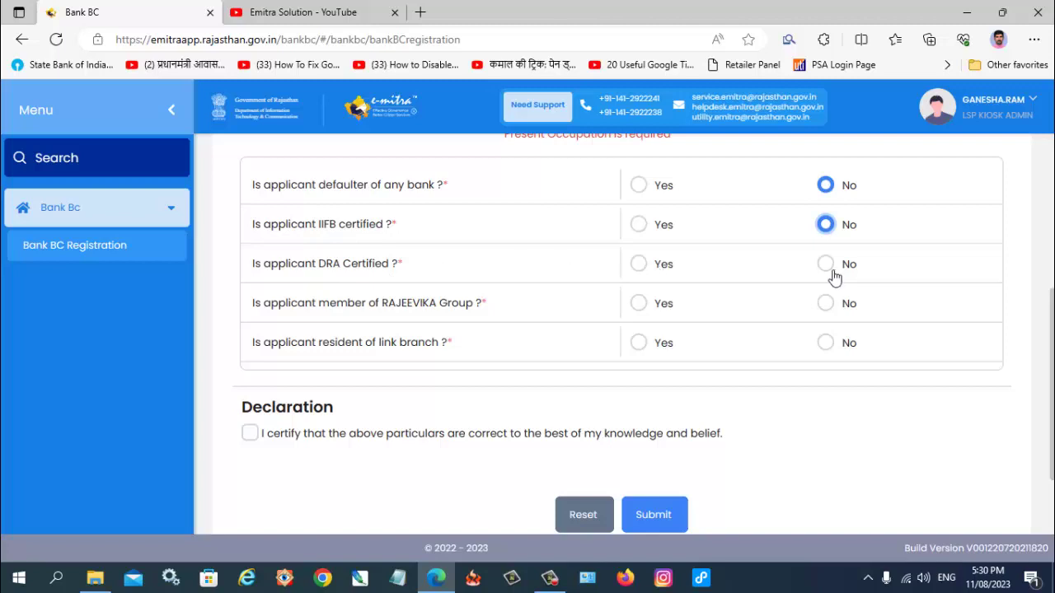
- Try Yes for DRA Certified and for RAJEEVIKA Group member to reveal their extra fields, and set both answers to No
click(638, 265)
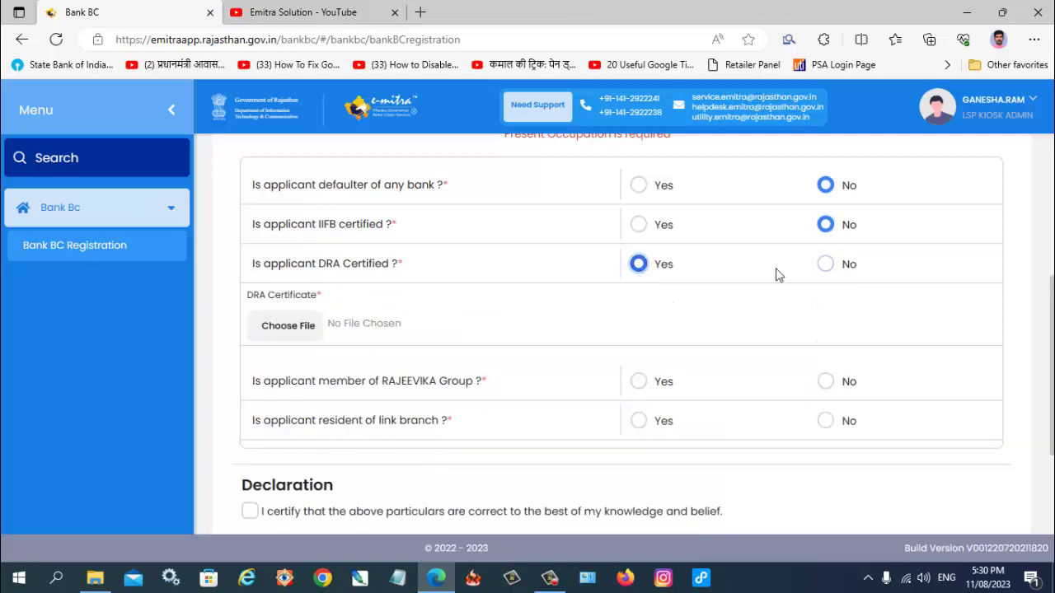
click(823, 267)
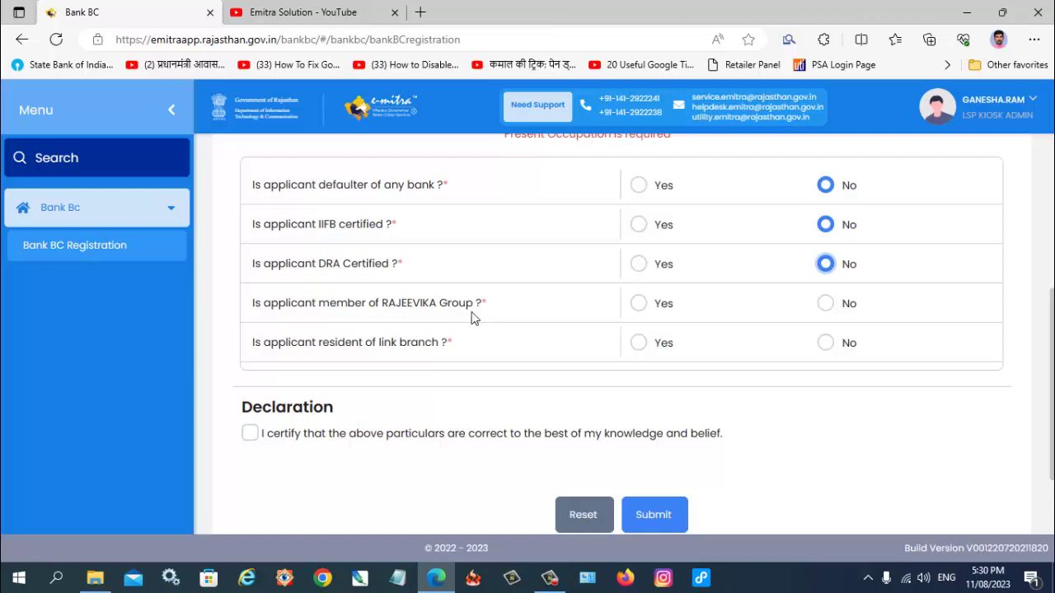
click(638, 304)
click(376, 361)
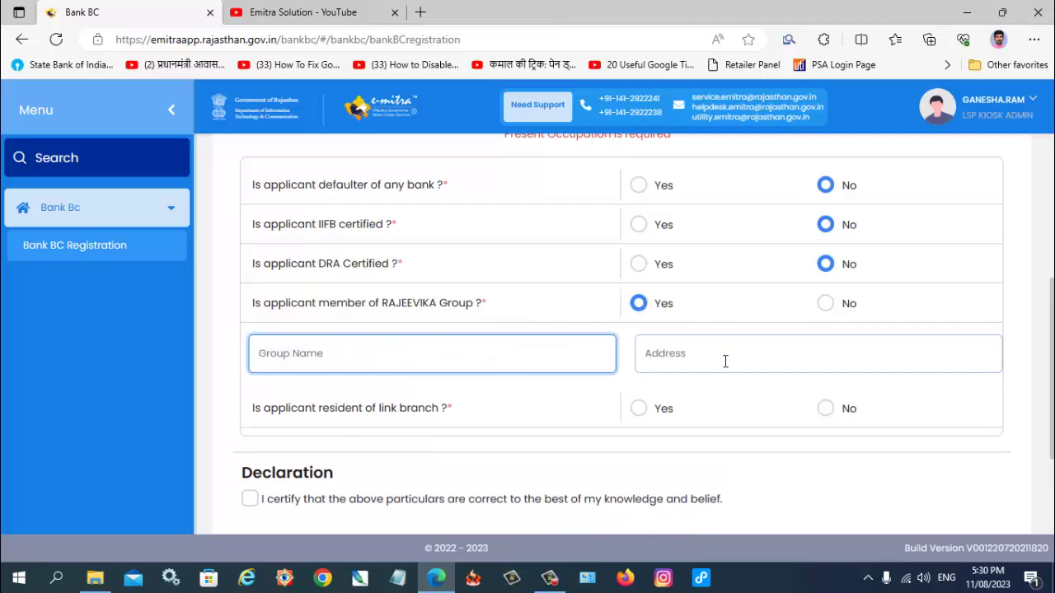
click(826, 305)
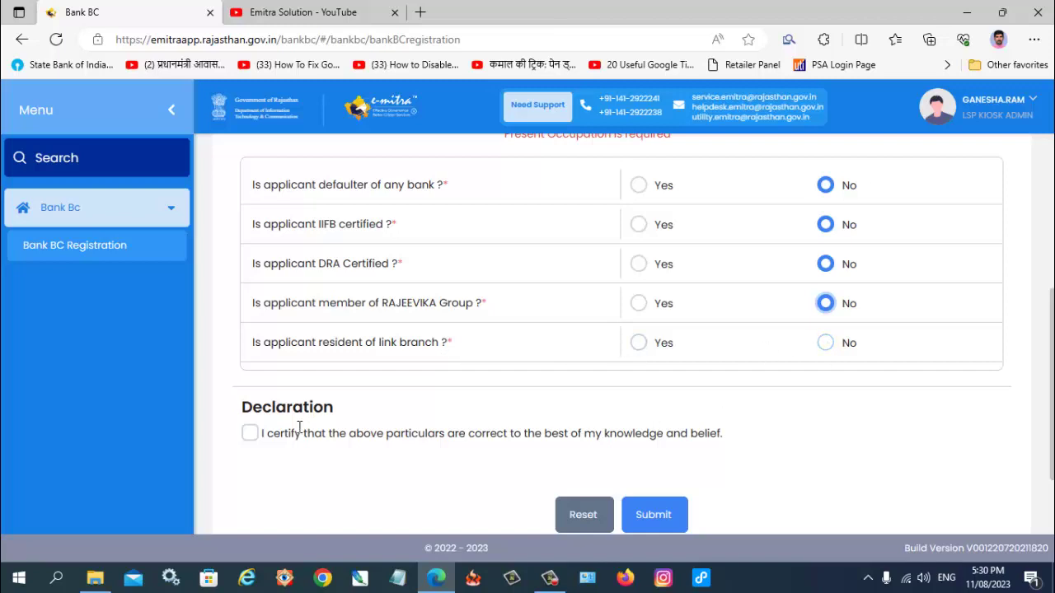
- Accept the declaration certifying that the particulars are correct, and switch to the Emitra Solution channel page on YouTube
click(250, 441)
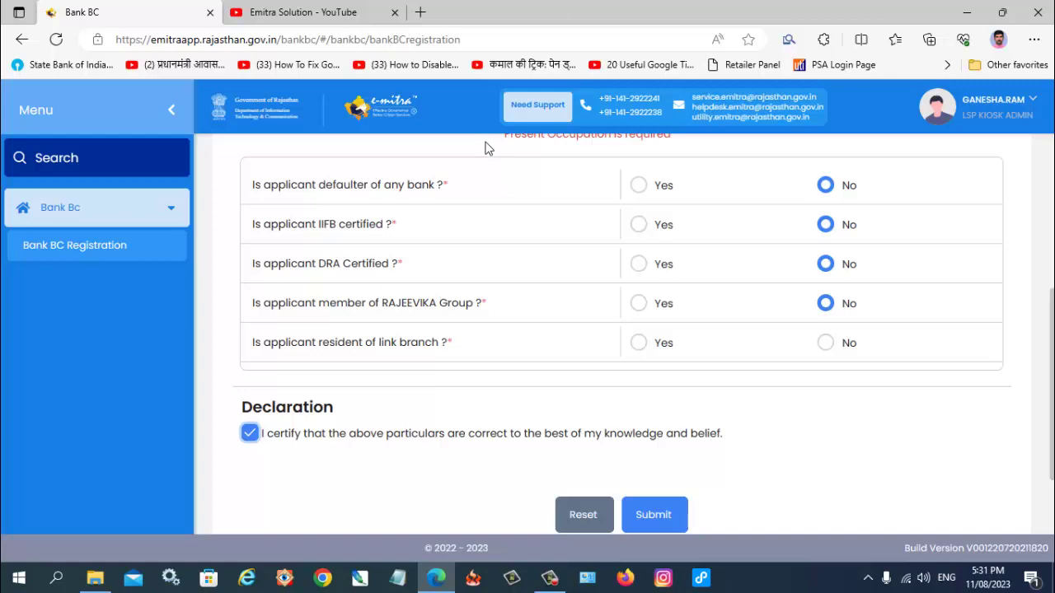
click(314, 15)
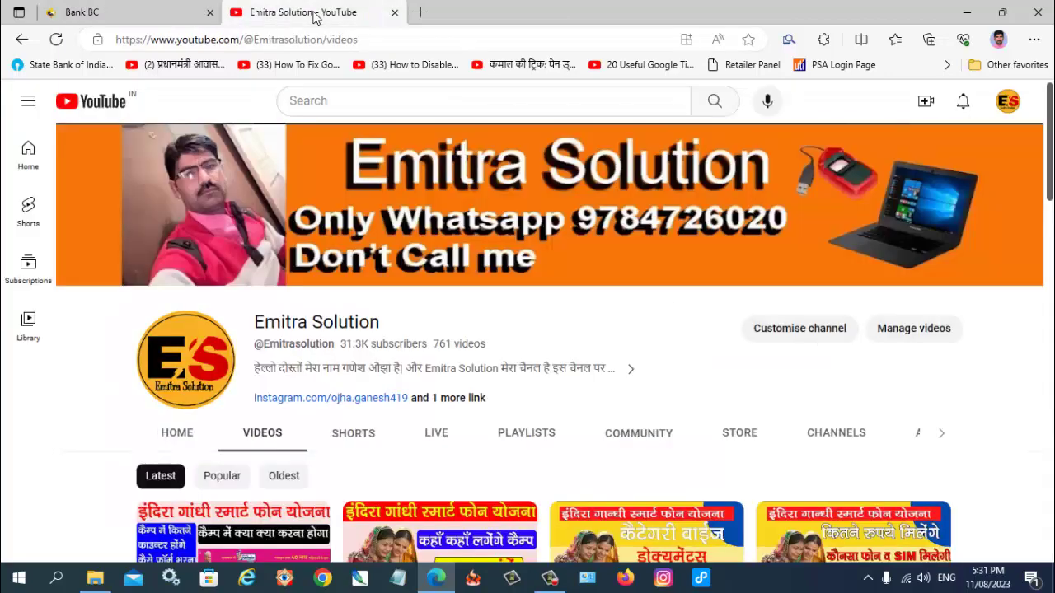